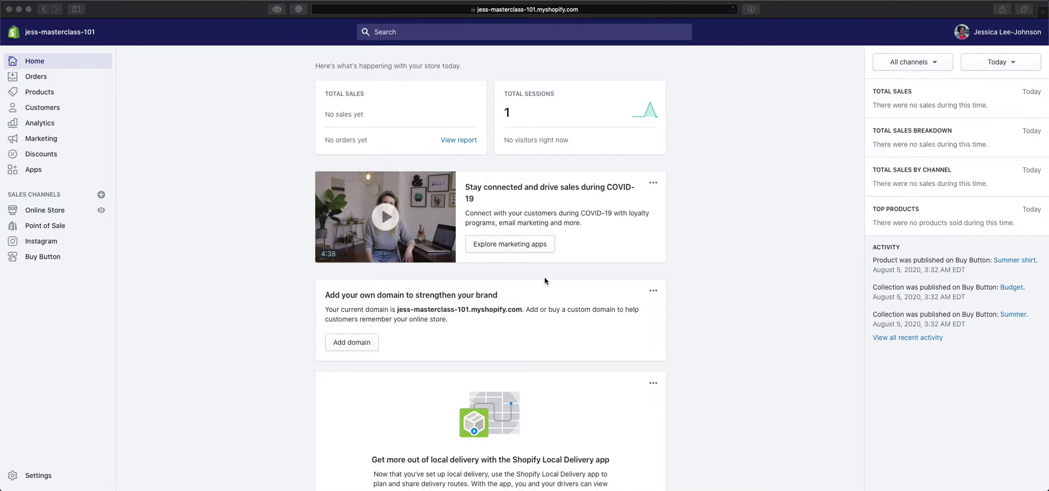
Open the live Debut theme in the theme editor from Online Store.
{"action": "left_click", "coordinate": [58, 216]}
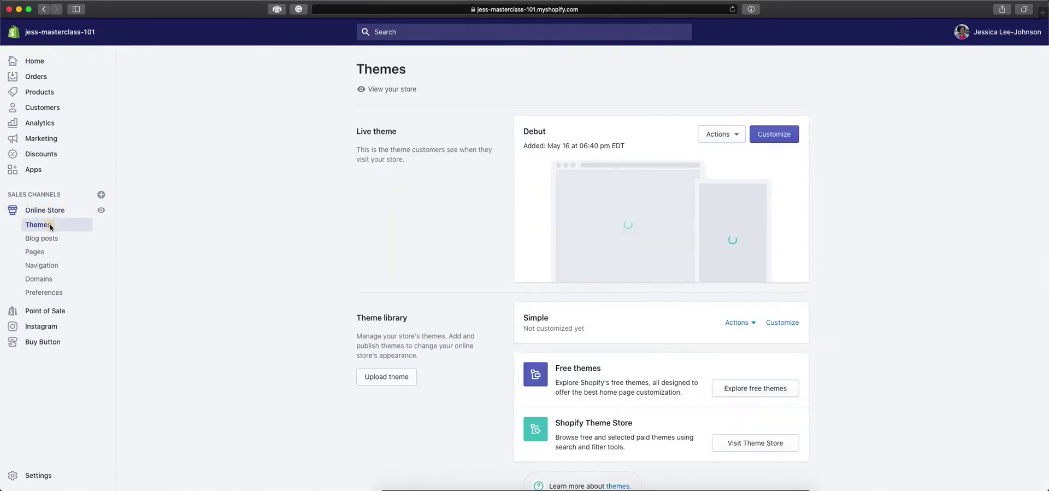
{"action": "left_click", "coordinate": [770, 138]}
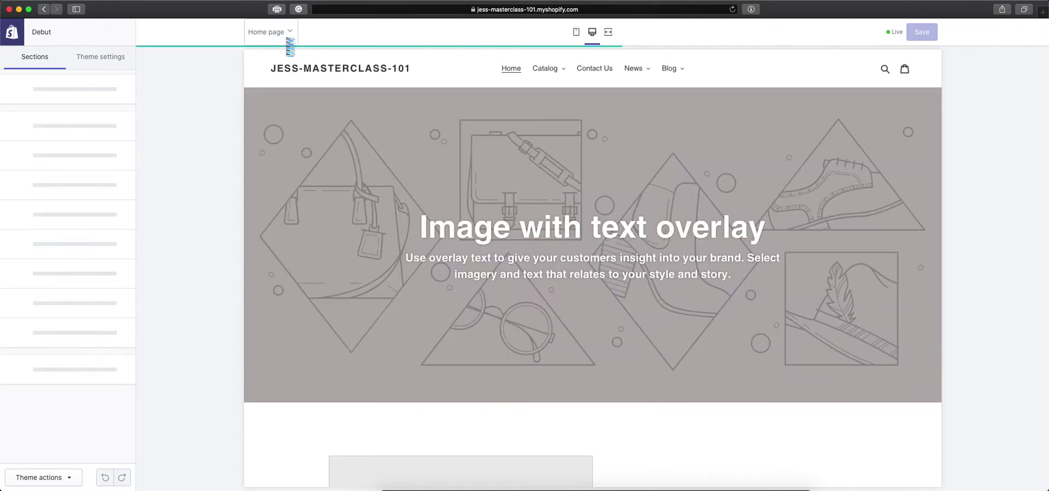
Switch the theme editor's page selector to Checkout.
{"action": "left_click", "coordinate": [272, 37]}
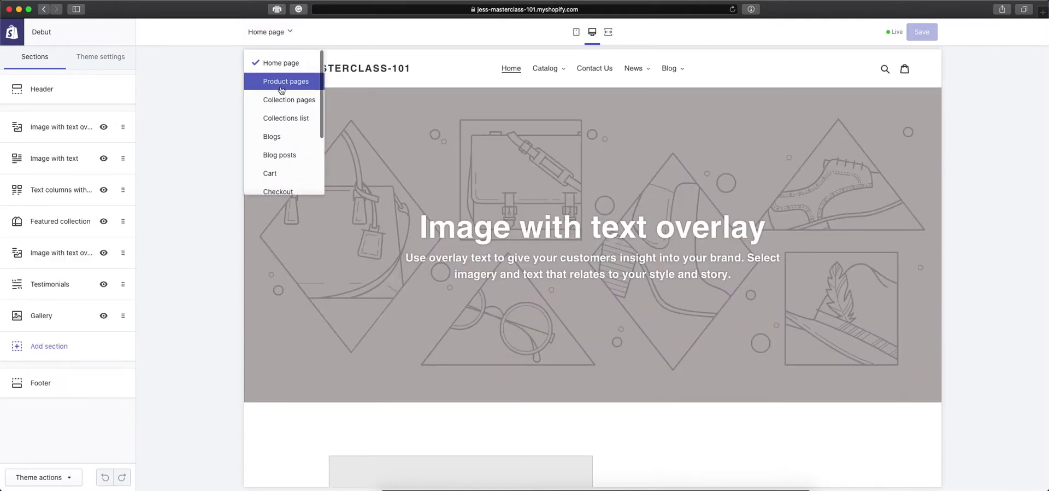
{"action": "scroll", "coordinate": [285, 102], "scroll_direction": "down", "scroll_amount": 3}
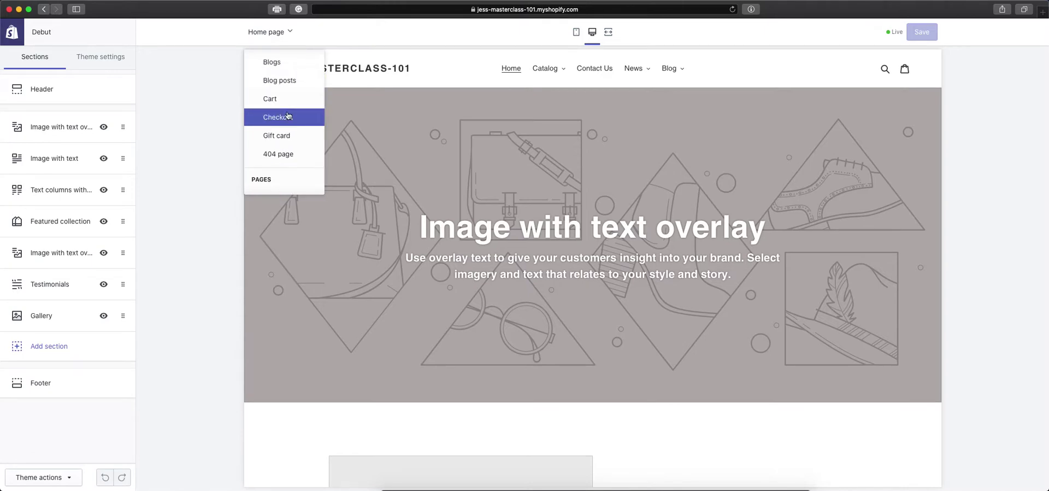
{"action": "left_click", "coordinate": [287, 115]}
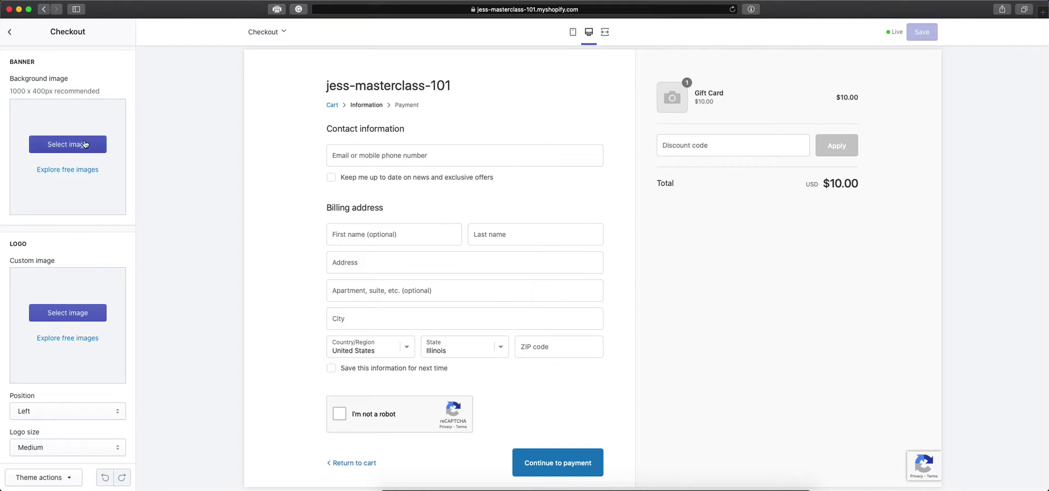
Set the checkout banner background to the shelf-and-plant photo from Shop Local free images.
{"action": "scroll", "coordinate": [80, 142], "scroll_direction": "down", "scroll_amount": 1}
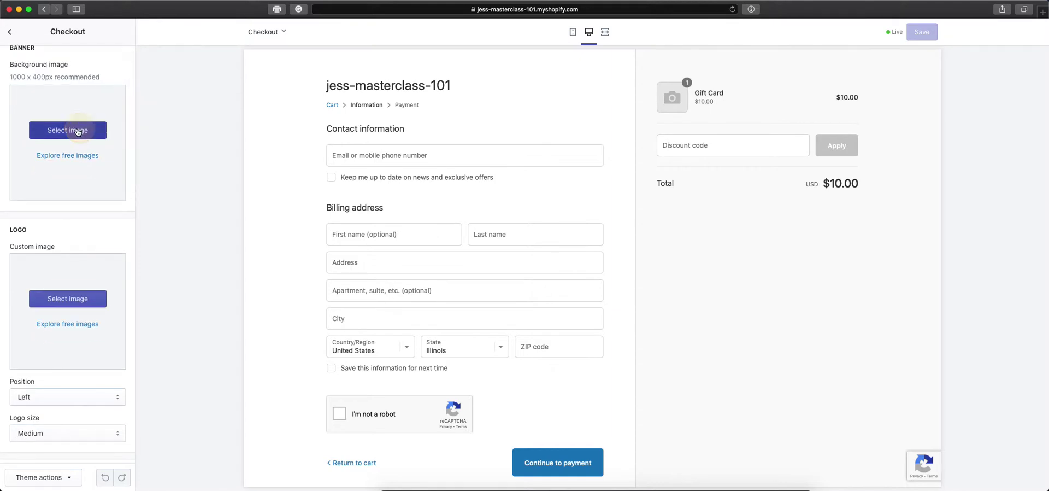
{"action": "left_click", "coordinate": [79, 130]}
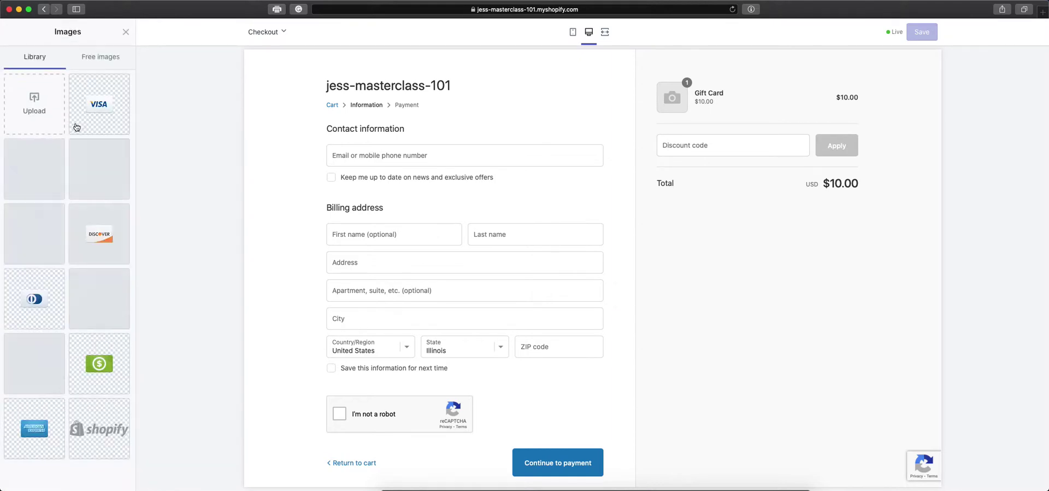
{"action": "left_click", "coordinate": [112, 57]}
{"action": "left_click", "coordinate": [90, 211]}
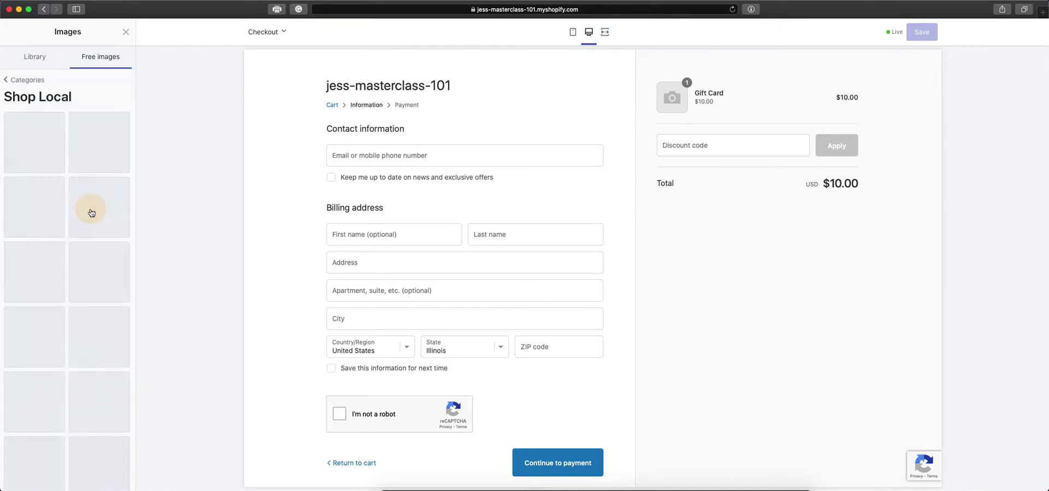
{"action": "left_click", "coordinate": [44, 212]}
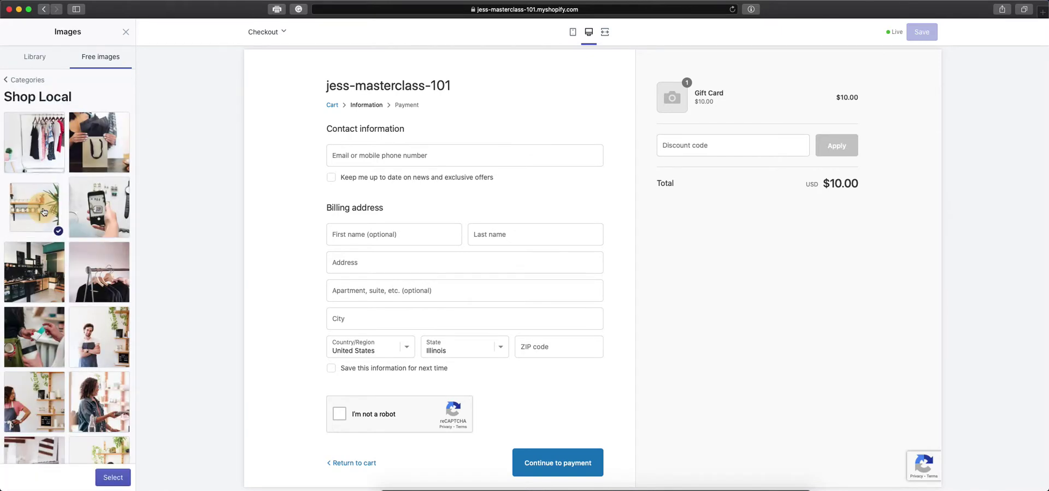
{"action": "left_click", "coordinate": [115, 477]}
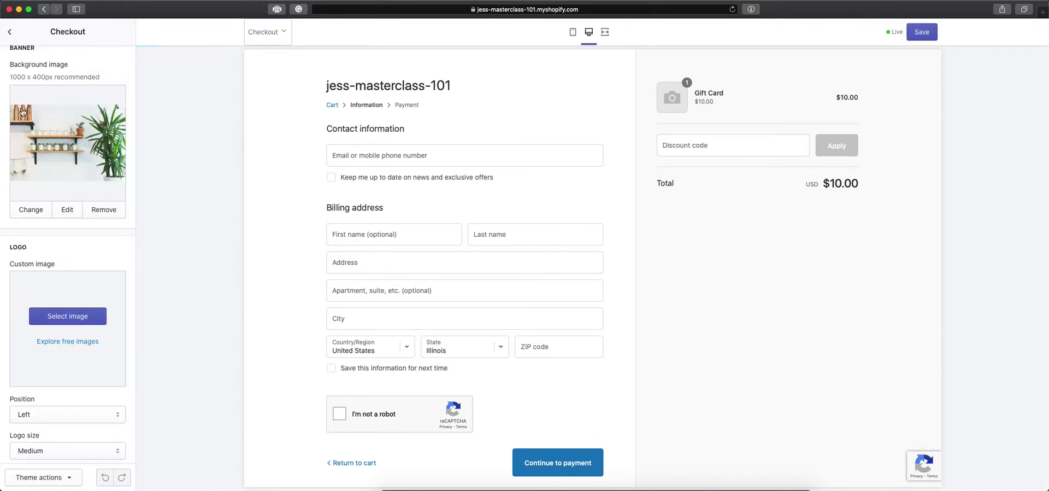
{"action": "scroll", "coordinate": [87, 184], "scroll_direction": "up", "scroll_amount": 1}
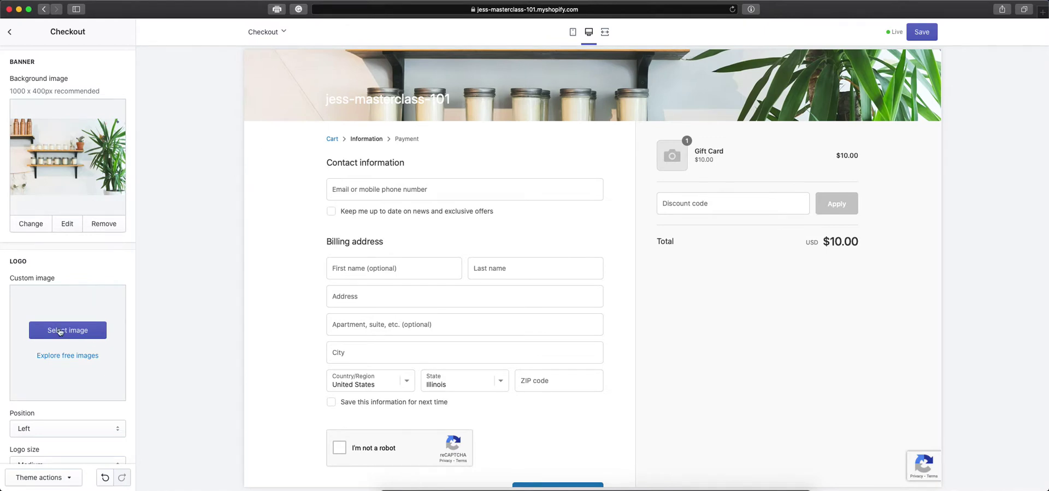
Set the checkout logo image to the Shopify logo.
{"action": "left_click", "coordinate": [86, 334]}
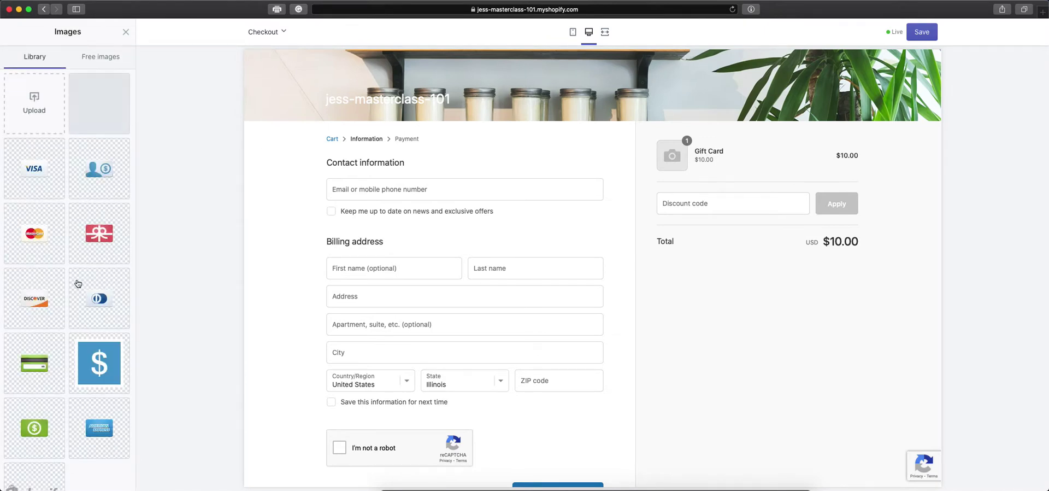
{"action": "scroll", "coordinate": [111, 381], "scroll_direction": "down", "scroll_amount": 1}
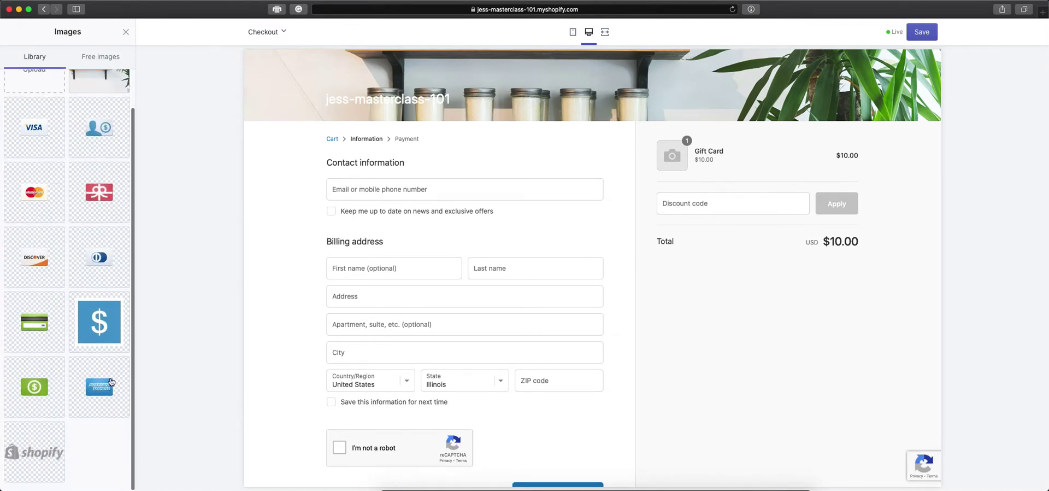
{"action": "left_click", "coordinate": [48, 454]}
{"action": "left_click", "coordinate": [125, 483]}
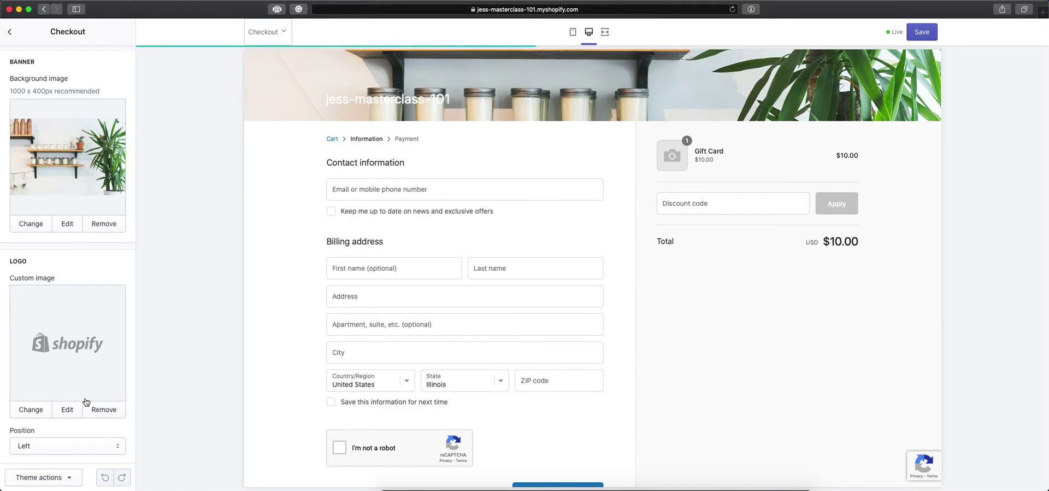
Set the logo Position to Center and Logo size to Large.
{"action": "scroll", "coordinate": [86, 402], "scroll_direction": "down", "scroll_amount": 5}
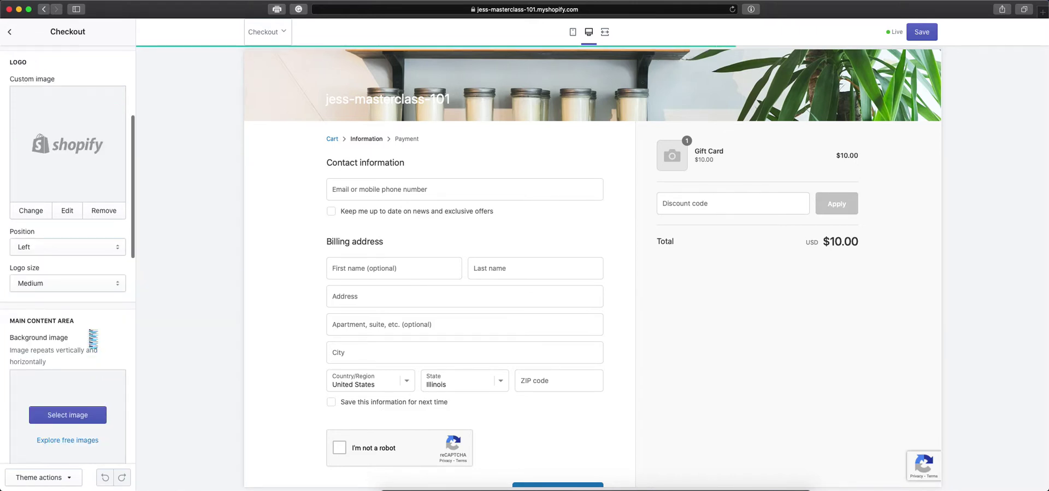
{"action": "left_click", "coordinate": [75, 257]}
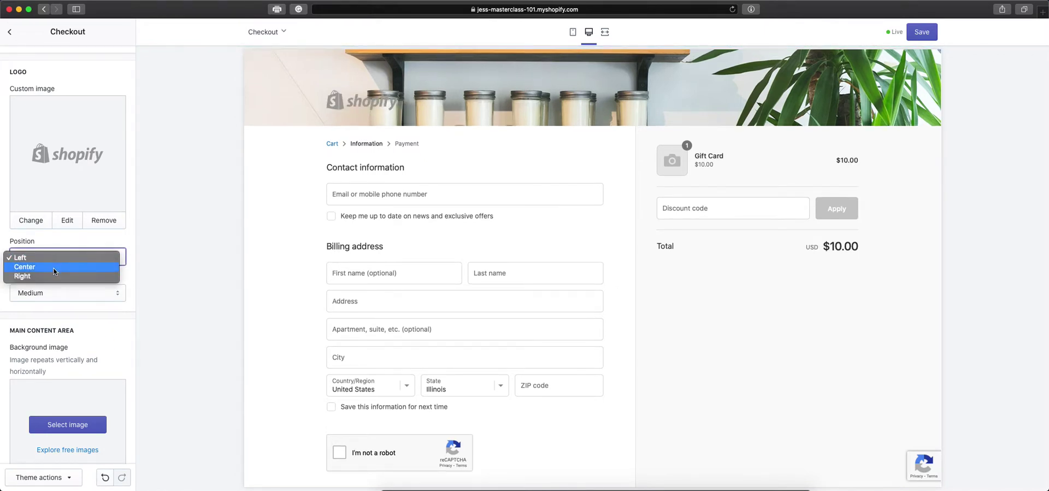
{"action": "left_click", "coordinate": [53, 267]}
{"action": "left_click", "coordinate": [90, 295]}
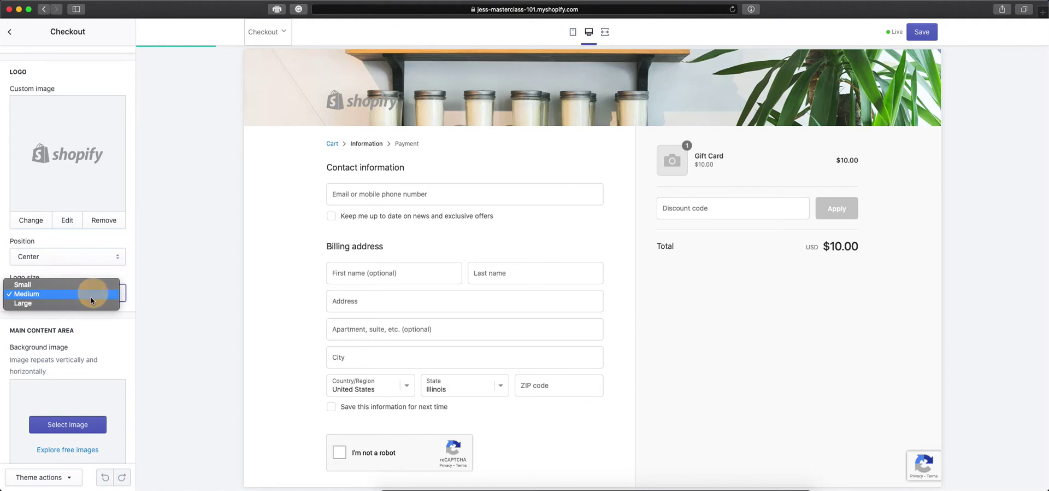
{"action": "left_click", "coordinate": [84, 305]}
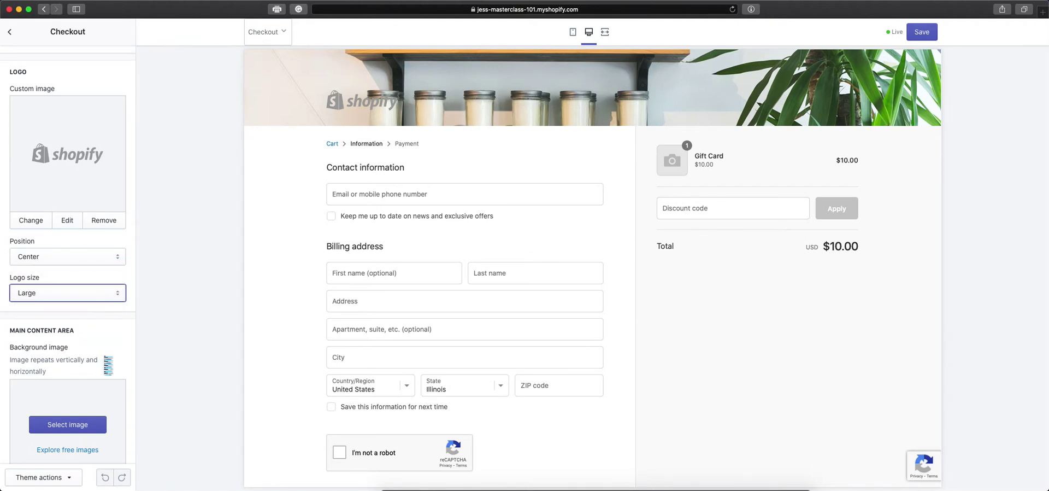
{"action": "scroll", "coordinate": [109, 365], "scroll_direction": "down", "scroll_amount": 5}
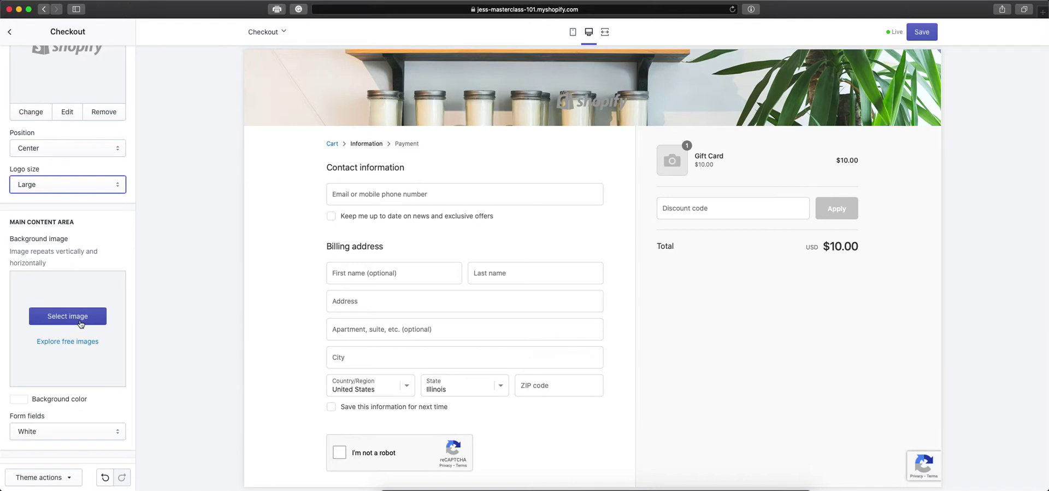
Preview red #FA4545 as the main content area background color.
{"action": "scroll", "coordinate": [80, 323], "scroll_direction": "down", "scroll_amount": 4}
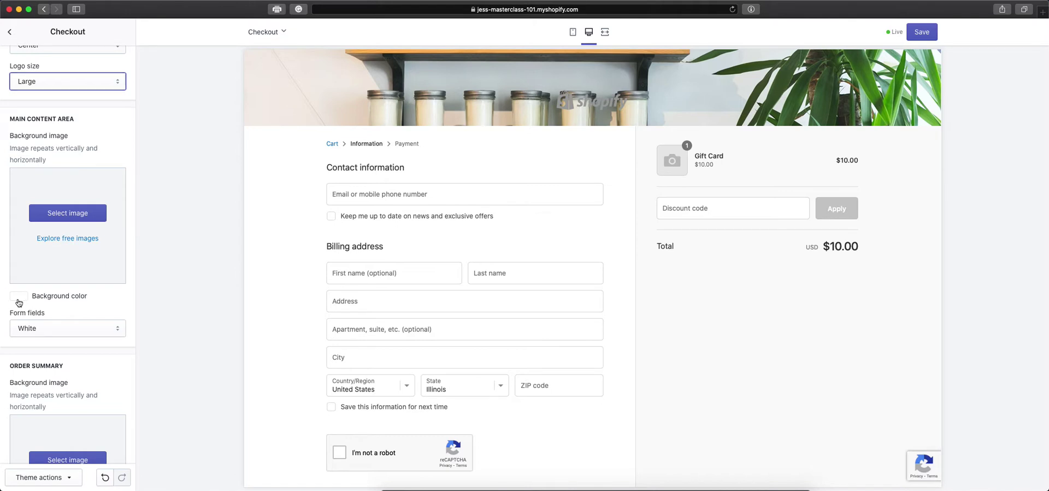
{"action": "left_click", "coordinate": [18, 301]}
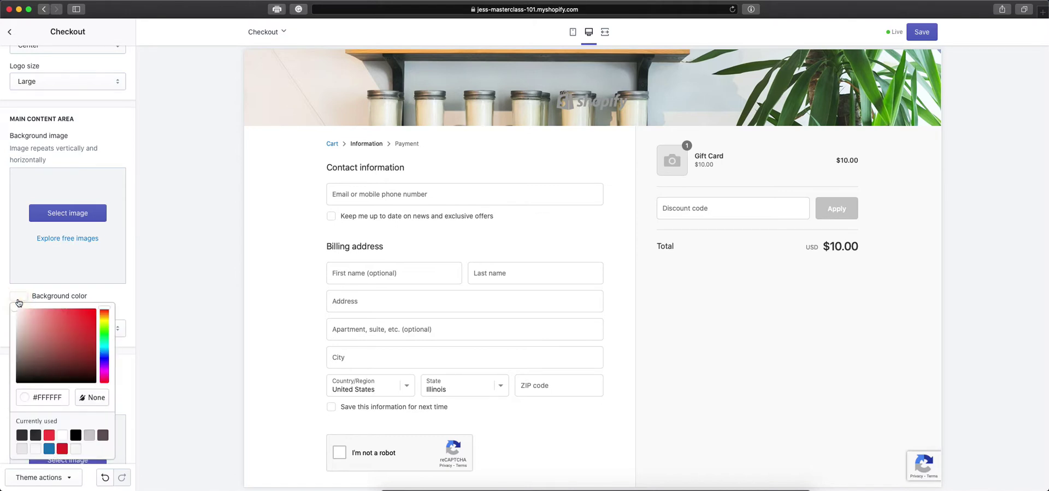
{"action": "left_click", "coordinate": [49, 436]}
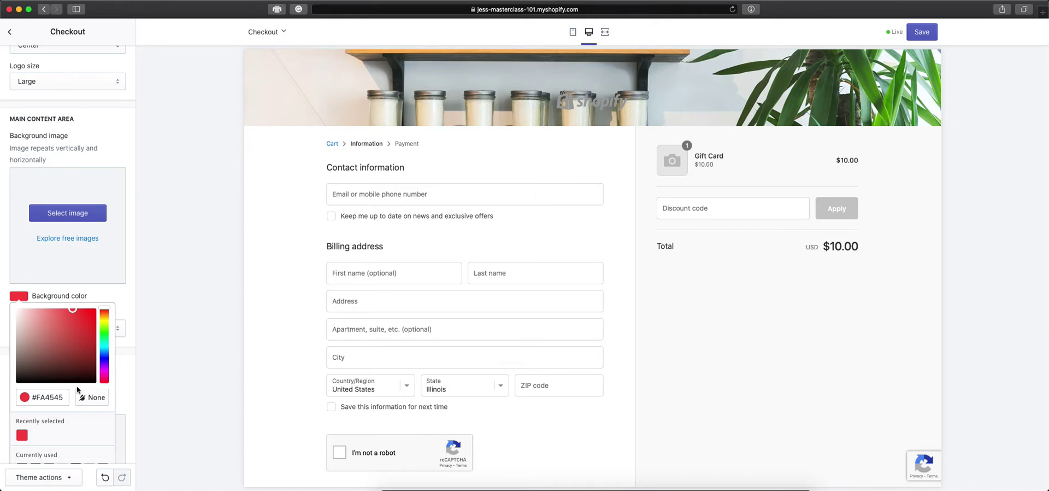
{"action": "left_click", "coordinate": [120, 307]}
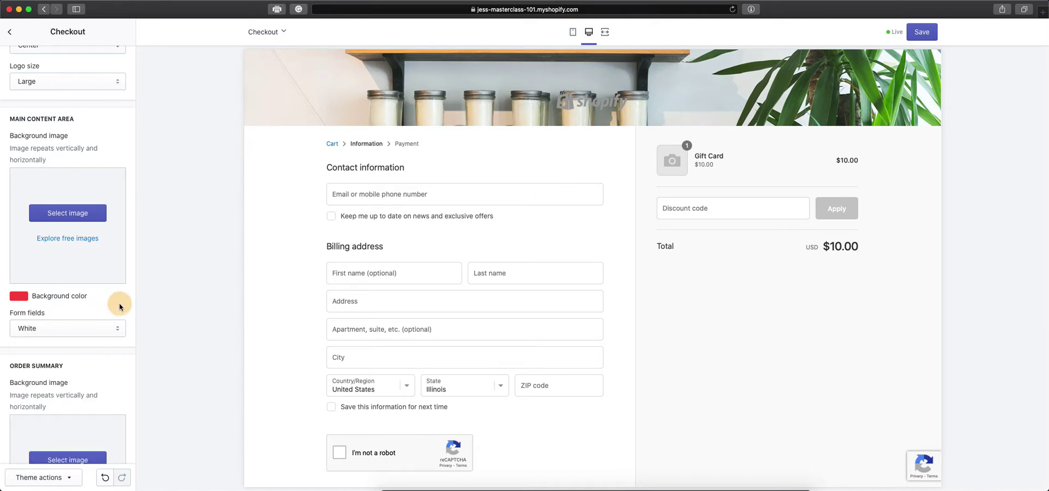
Change the main content area background to white #FFFFFF.
{"action": "left_click", "coordinate": [26, 301]}
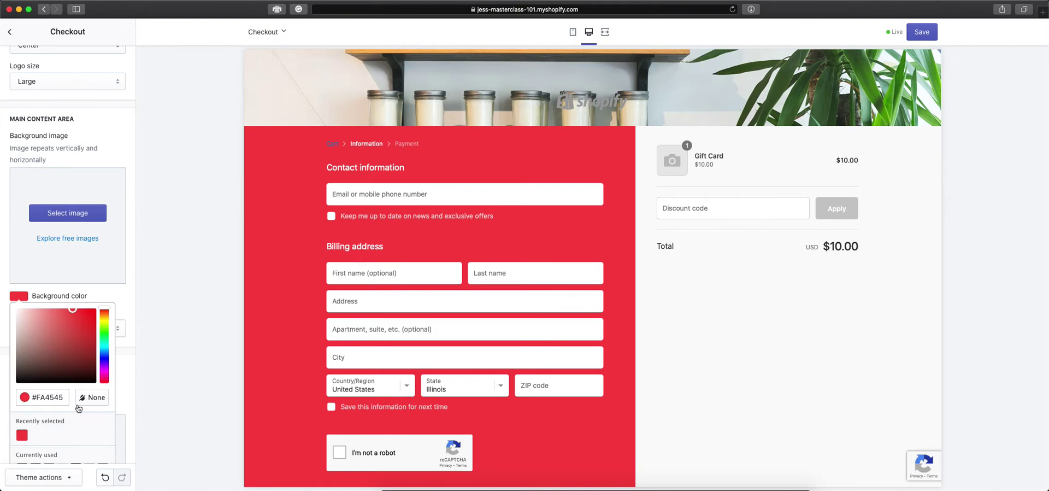
{"action": "scroll", "coordinate": [75, 403], "scroll_direction": "down", "scroll_amount": 3}
{"action": "left_click", "coordinate": [63, 393]}
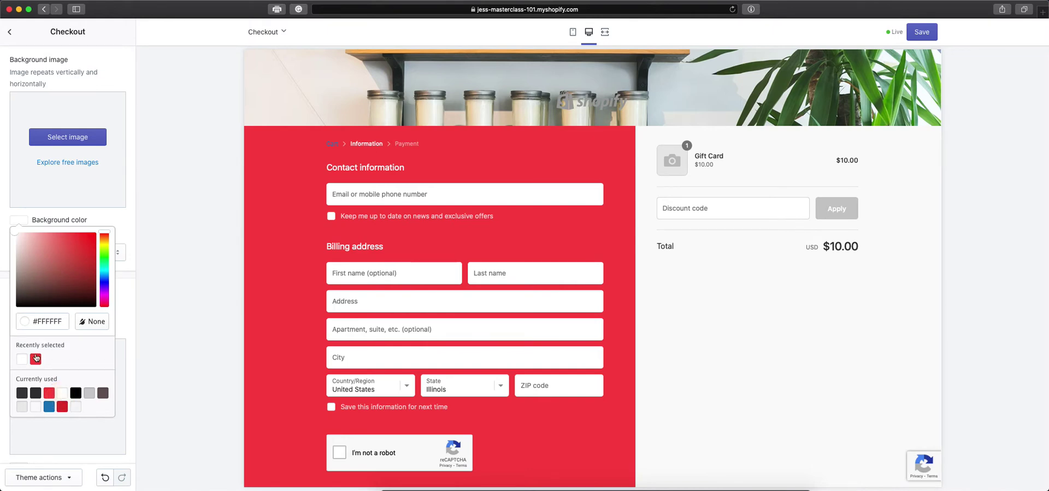
{"action": "left_click", "coordinate": [118, 313]}
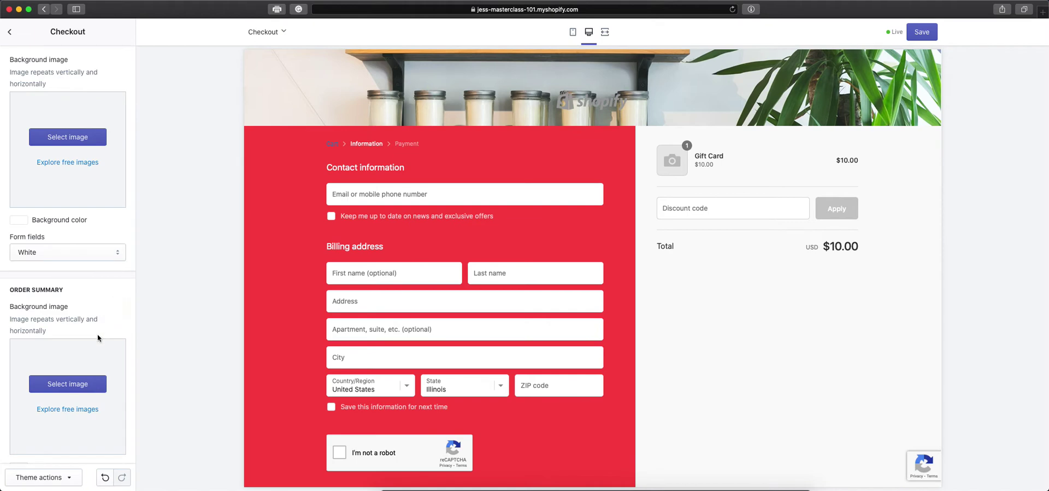
{"action": "scroll", "coordinate": [65, 273], "scroll_direction": "down", "scroll_amount": 2}
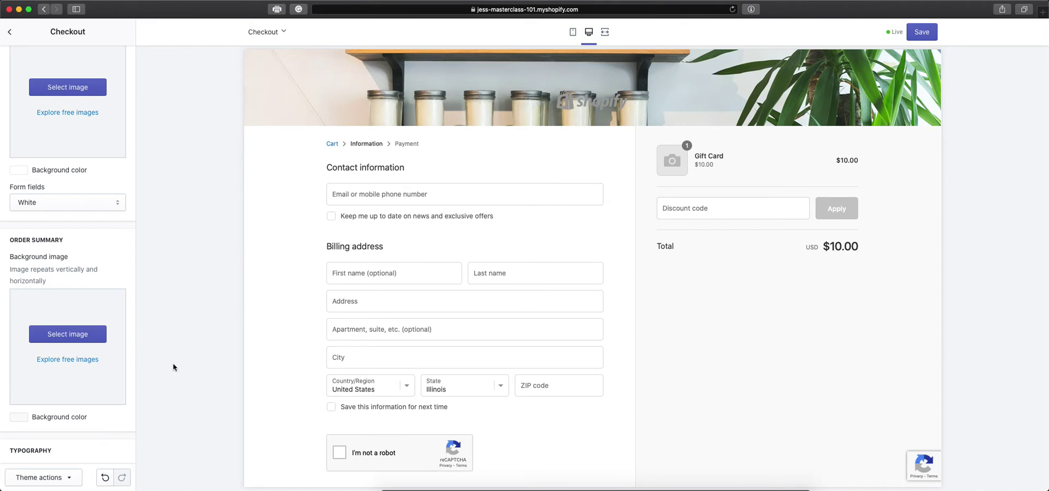
Scroll the Checkout settings down to Typography and open the Headings font list.
{"action": "scroll", "coordinate": [67, 367], "scroll_direction": "down", "scroll_amount": 3}
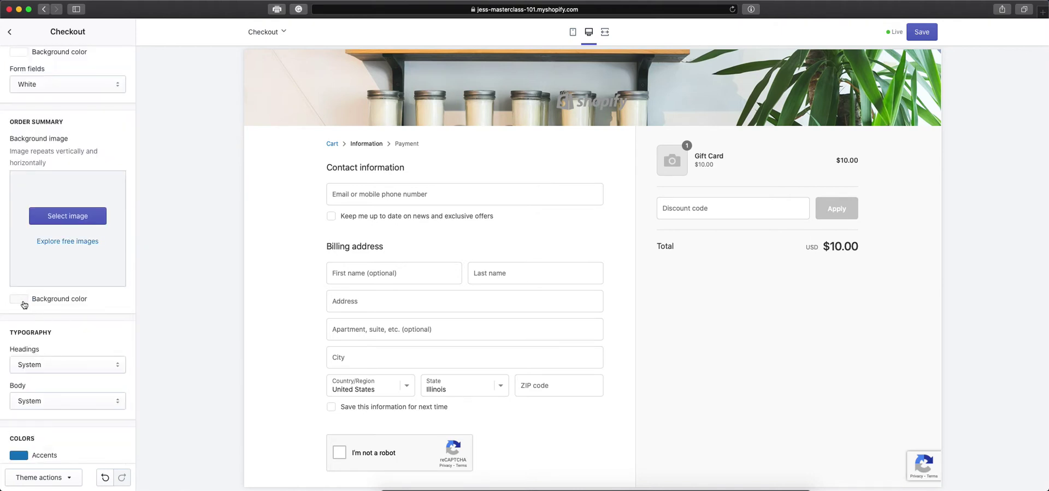
{"action": "scroll", "coordinate": [43, 316], "scroll_direction": "down", "scroll_amount": 2}
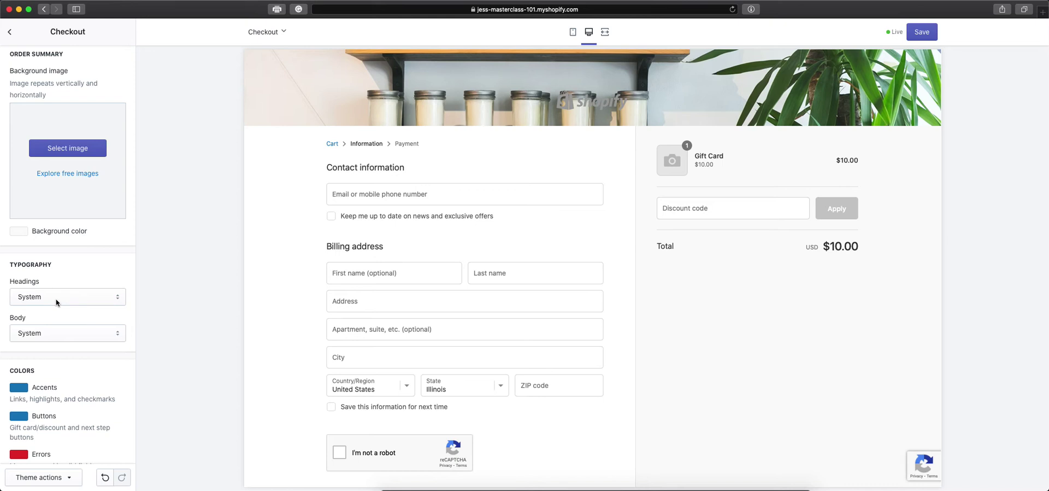
{"action": "left_click", "coordinate": [56, 300]}
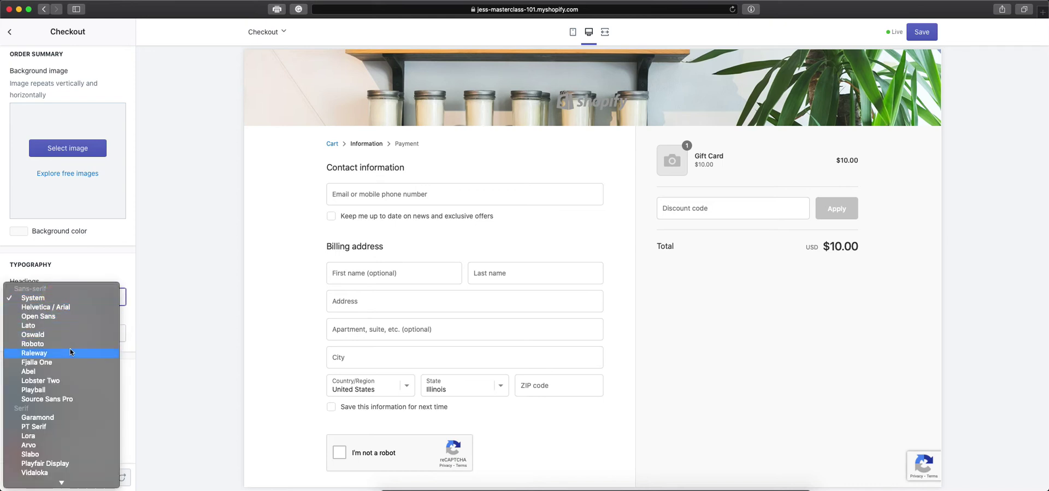
Set both the Headings and Body fonts to Open Sans.
{"action": "scroll", "coordinate": [70, 376], "scroll_direction": "down", "scroll_amount": 1}
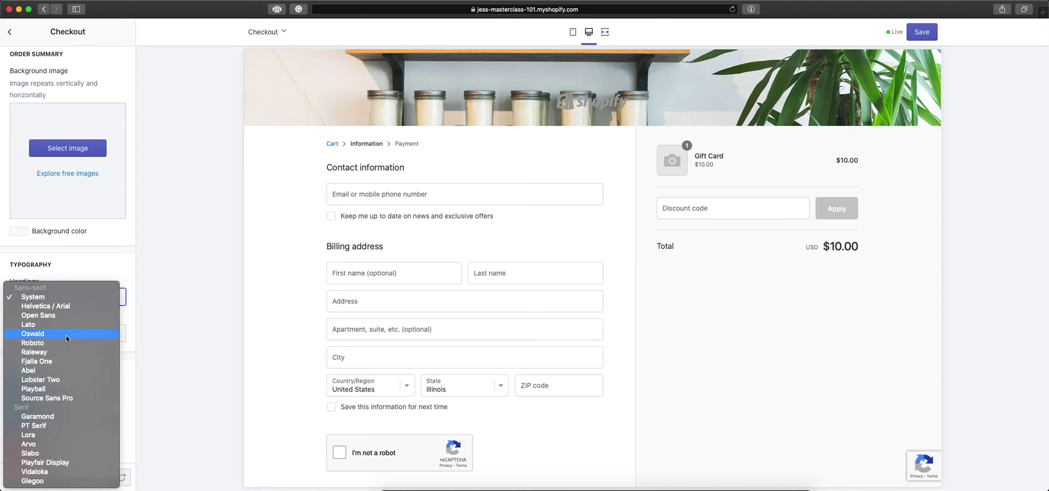
{"action": "left_click", "coordinate": [67, 315]}
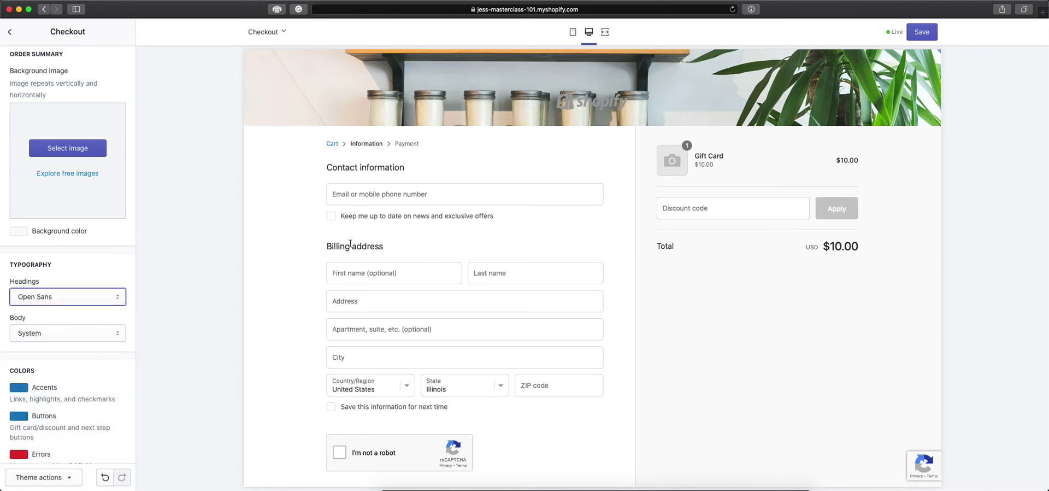
{"action": "left_click", "coordinate": [107, 336]}
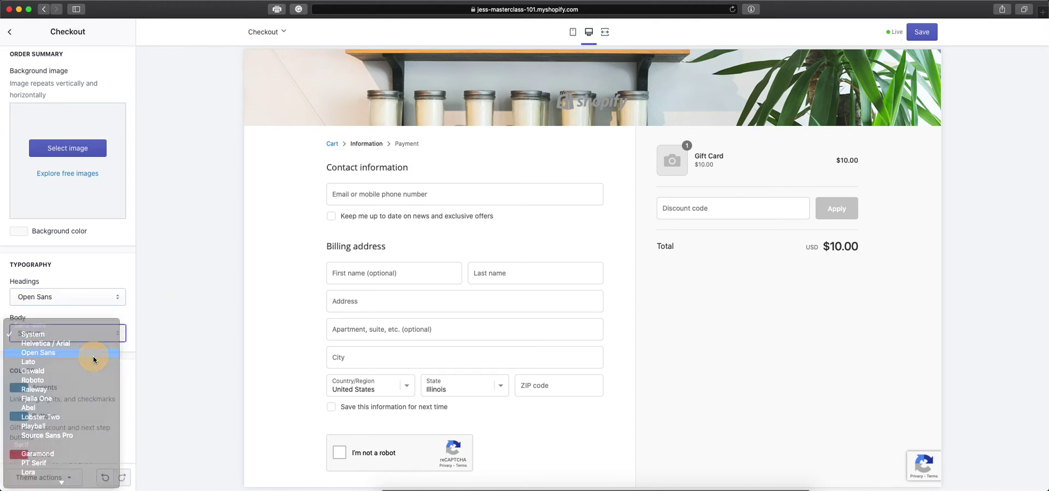
{"action": "left_click", "coordinate": [93, 352]}
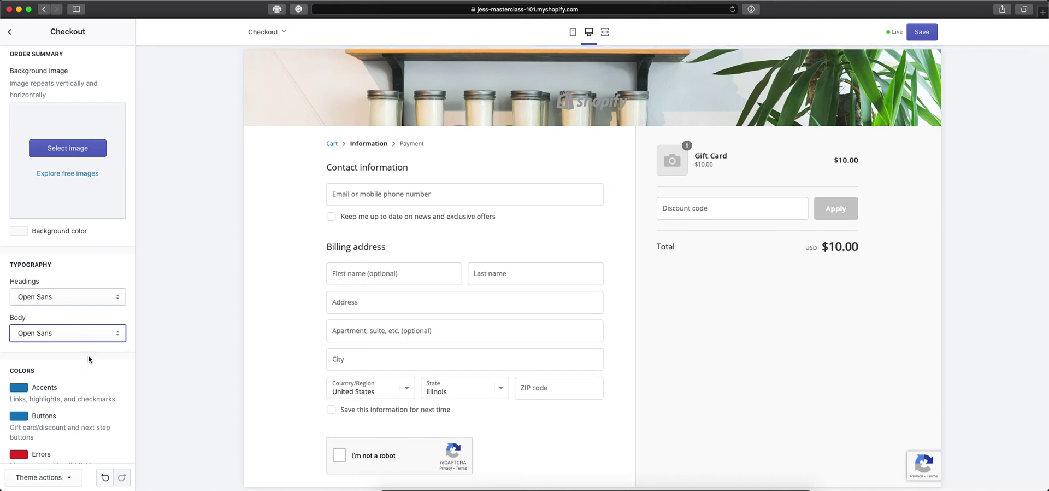
{"action": "scroll", "coordinate": [93, 355], "scroll_direction": "down", "scroll_amount": 3}
{"action": "scroll", "coordinate": [96, 345], "scroll_direction": "down", "scroll_amount": 1}
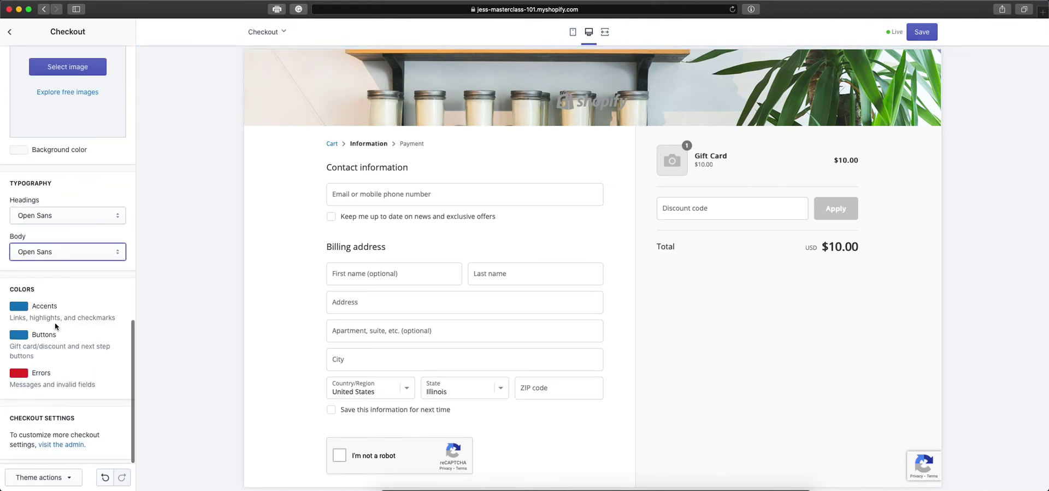
Set the Accents color to the recently used red.
{"action": "left_click", "coordinate": [16, 308]}
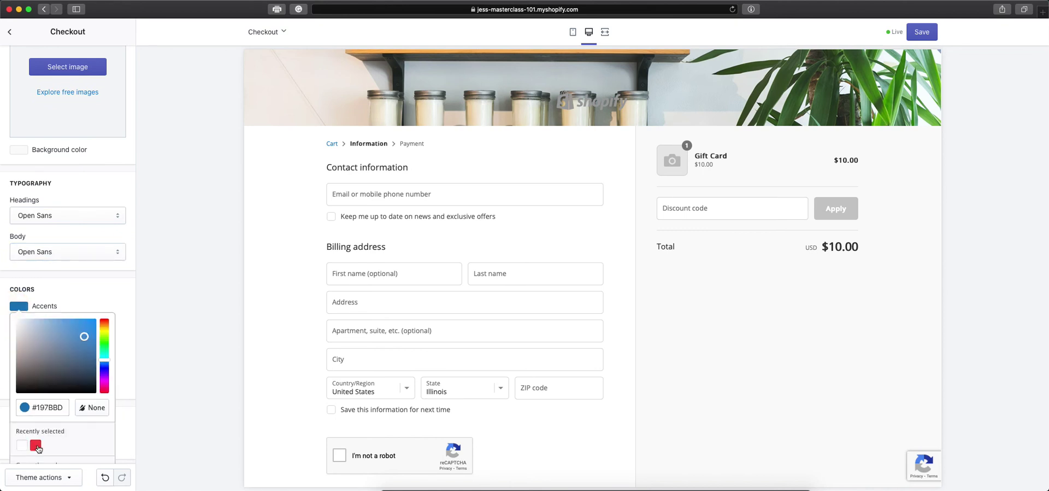
{"action": "left_click", "coordinate": [35, 445]}
{"action": "left_click", "coordinate": [101, 292]}
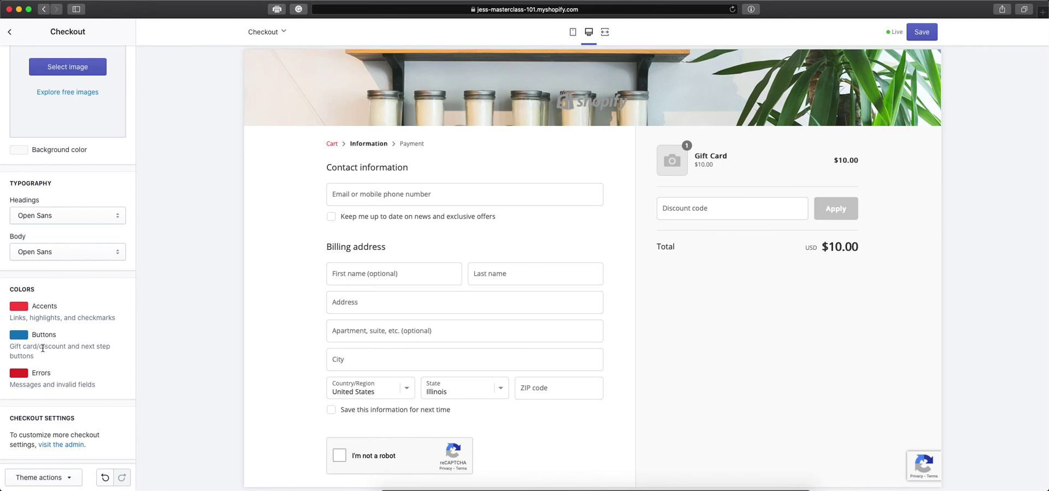
{"action": "scroll", "coordinate": [293, 338], "scroll_direction": "down", "scroll_amount": 3}
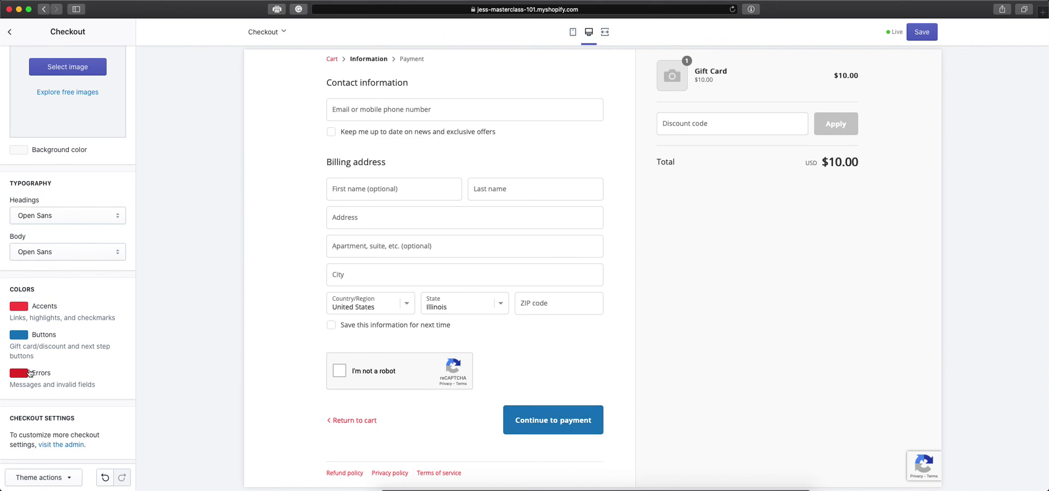
Set the Buttons color to black from Currently used.
{"action": "left_click", "coordinate": [12, 338]}
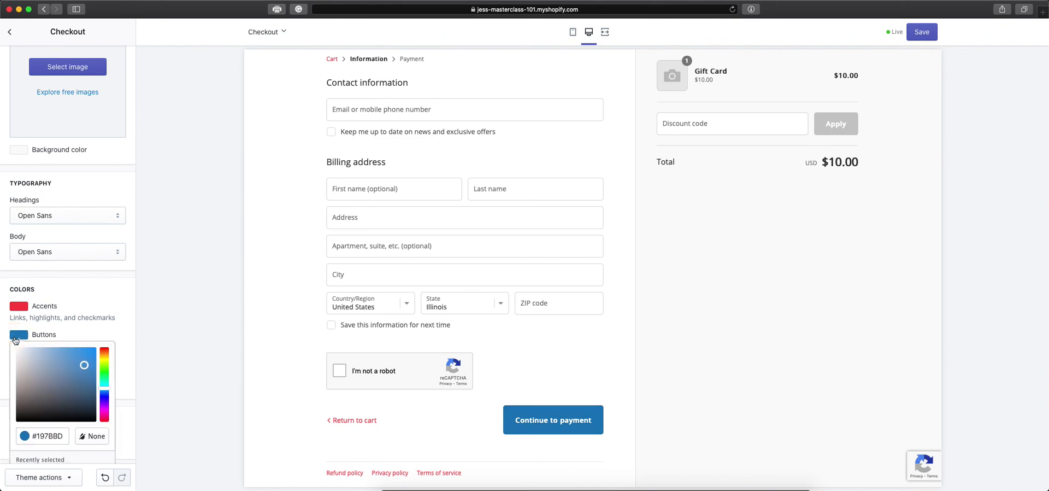
{"action": "scroll", "coordinate": [47, 422], "scroll_direction": "down", "scroll_amount": 2}
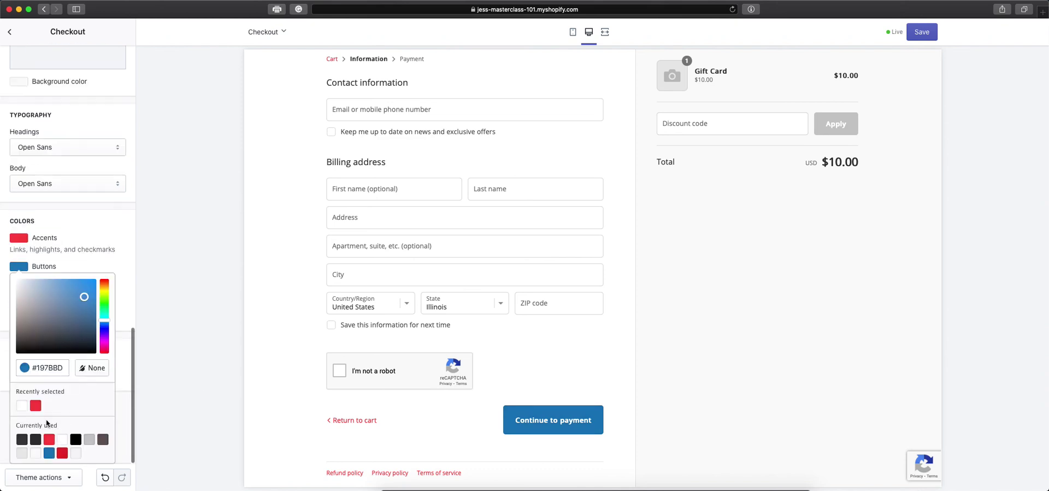
{"action": "left_click", "coordinate": [76, 440]}
{"action": "left_click", "coordinate": [160, 384]}
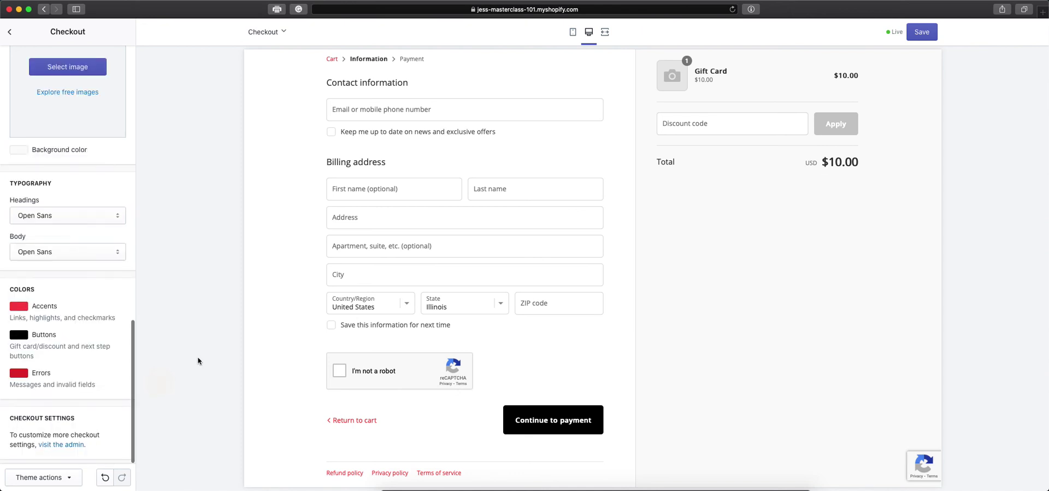
{"action": "scroll", "coordinate": [385, 372], "scroll_direction": "down", "scroll_amount": 3}
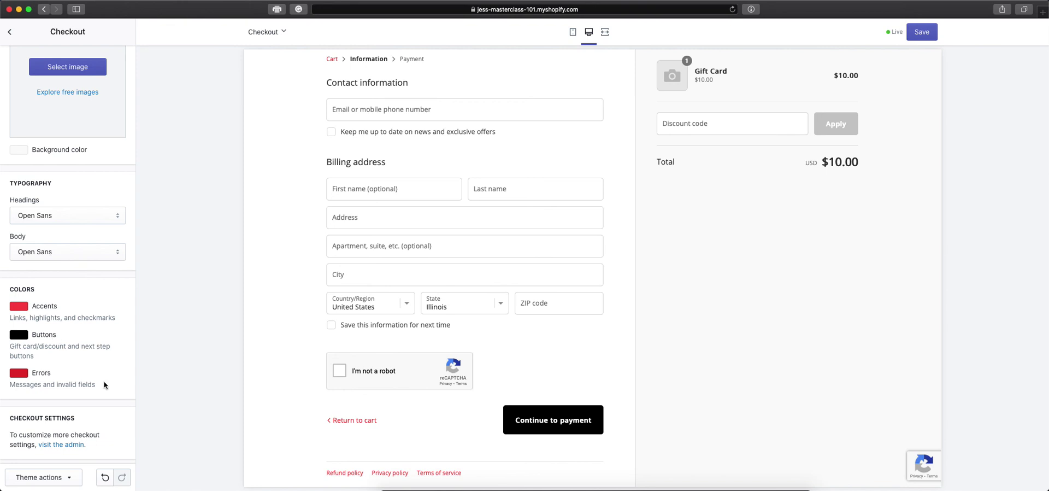
{"action": "scroll", "coordinate": [107, 385], "scroll_direction": "up", "scroll_amount": 1}
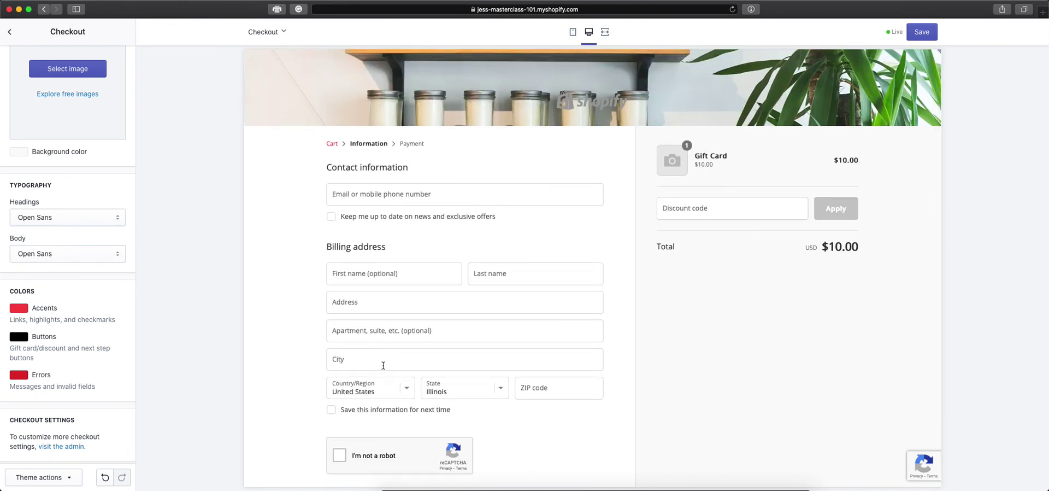